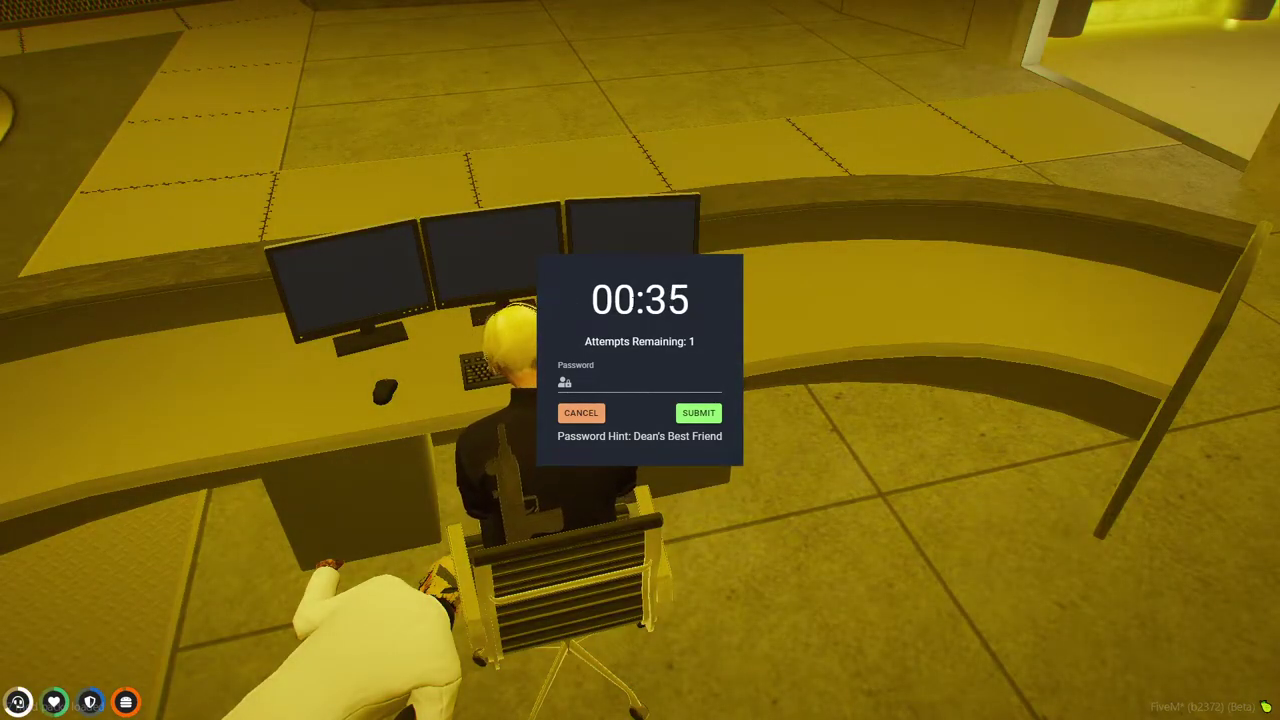
# Type a first guess in the vault password field, then select it to overwrite
pyautogui.click(623, 381)
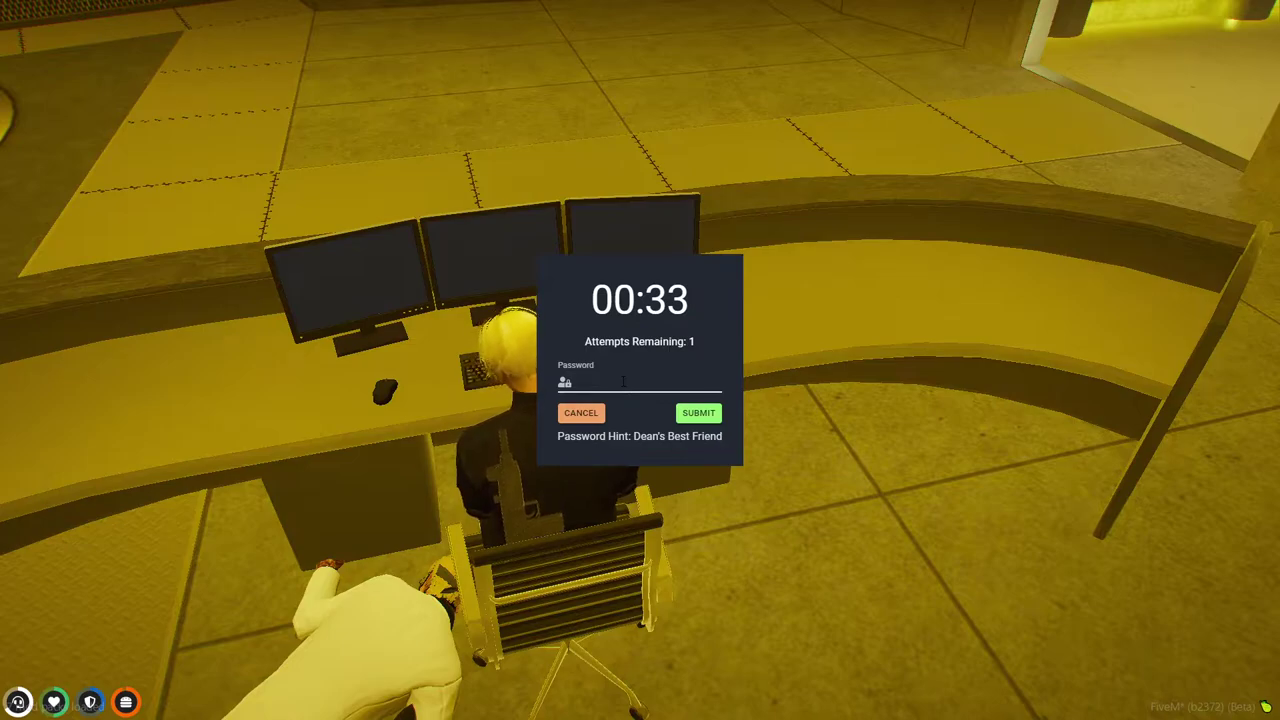
pyautogui.write('****')
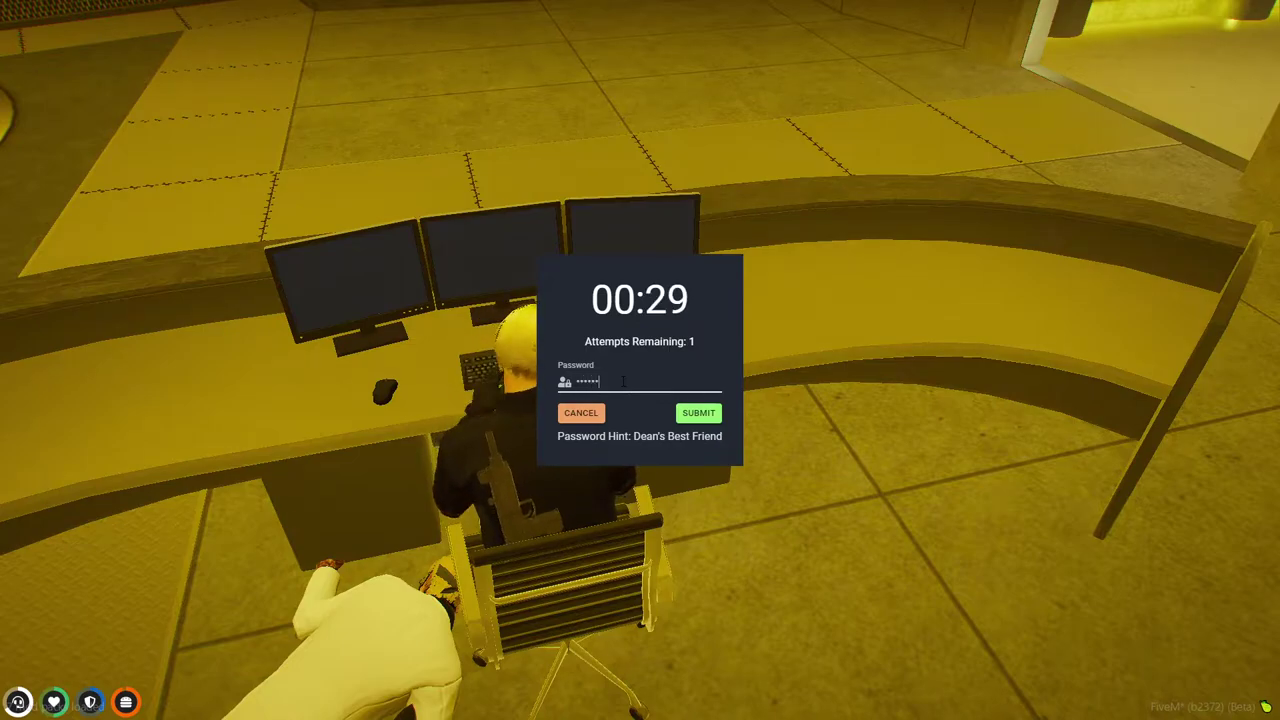
pyautogui.write('**')
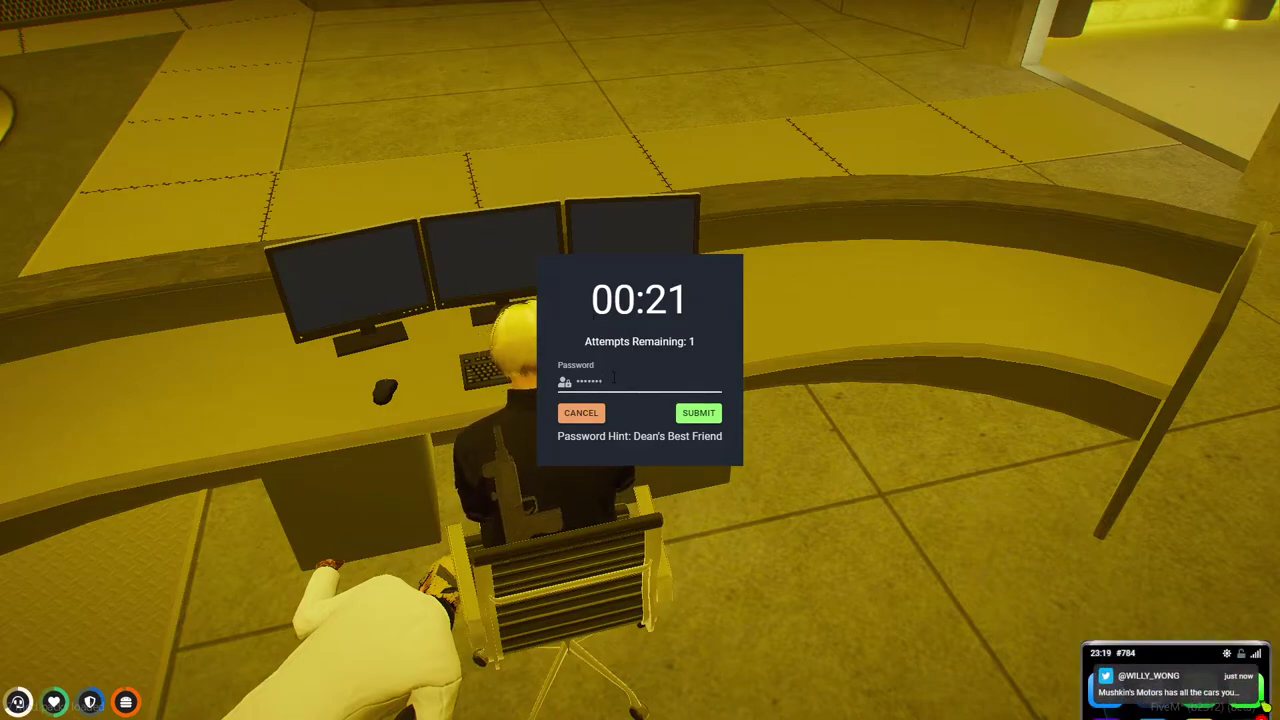
pyautogui.moveTo(606, 381); pyautogui.dragTo(549, 382)
pyautogui.write('c')
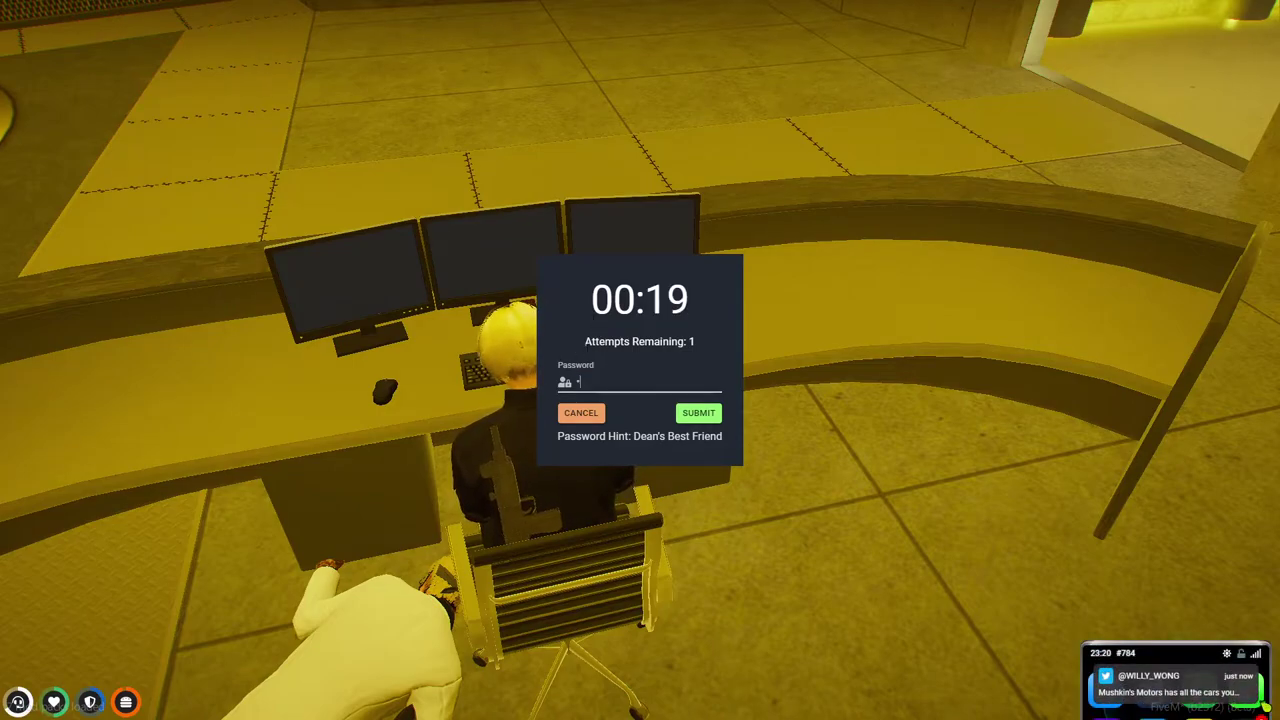
# Replace the password with the copied hint phrase 'Dean's Best Friend' and submit it
pyautogui.press('BackSpace')
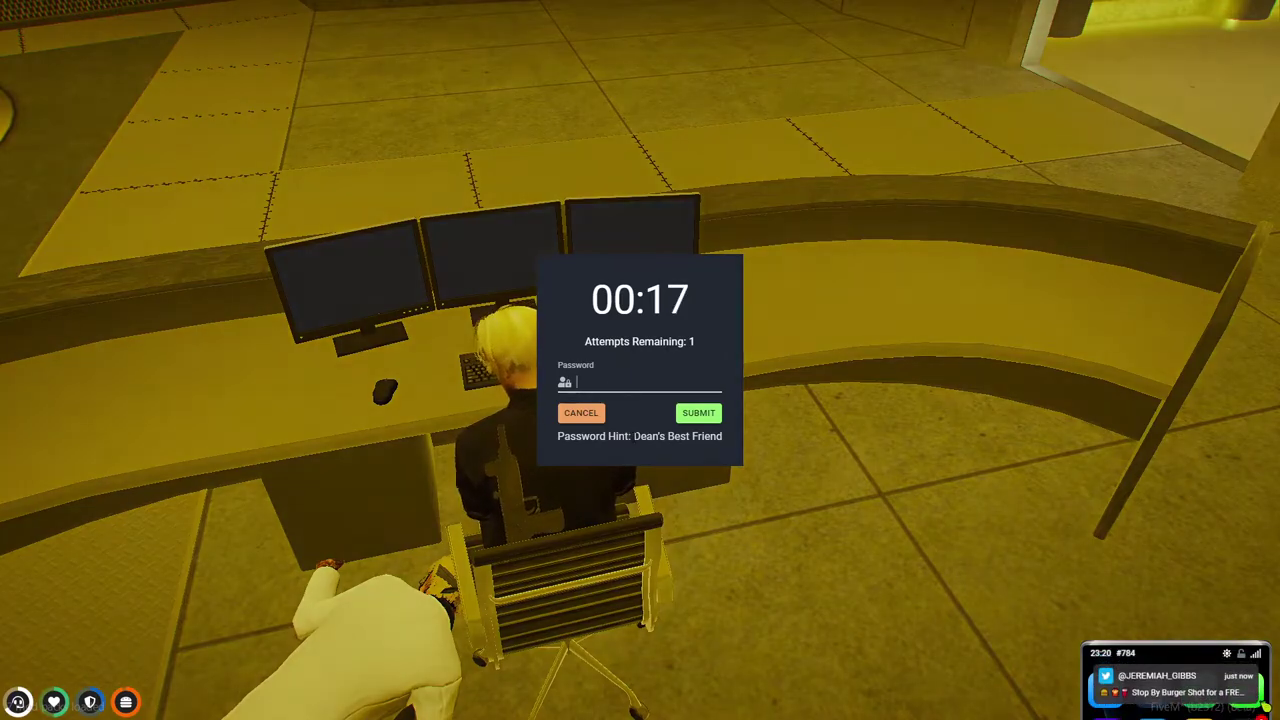
pyautogui.moveTo(634, 436); pyautogui.dragTo(732, 443)
pyautogui.hotkey('ctrl', 'c')
pyautogui.click(600, 381)
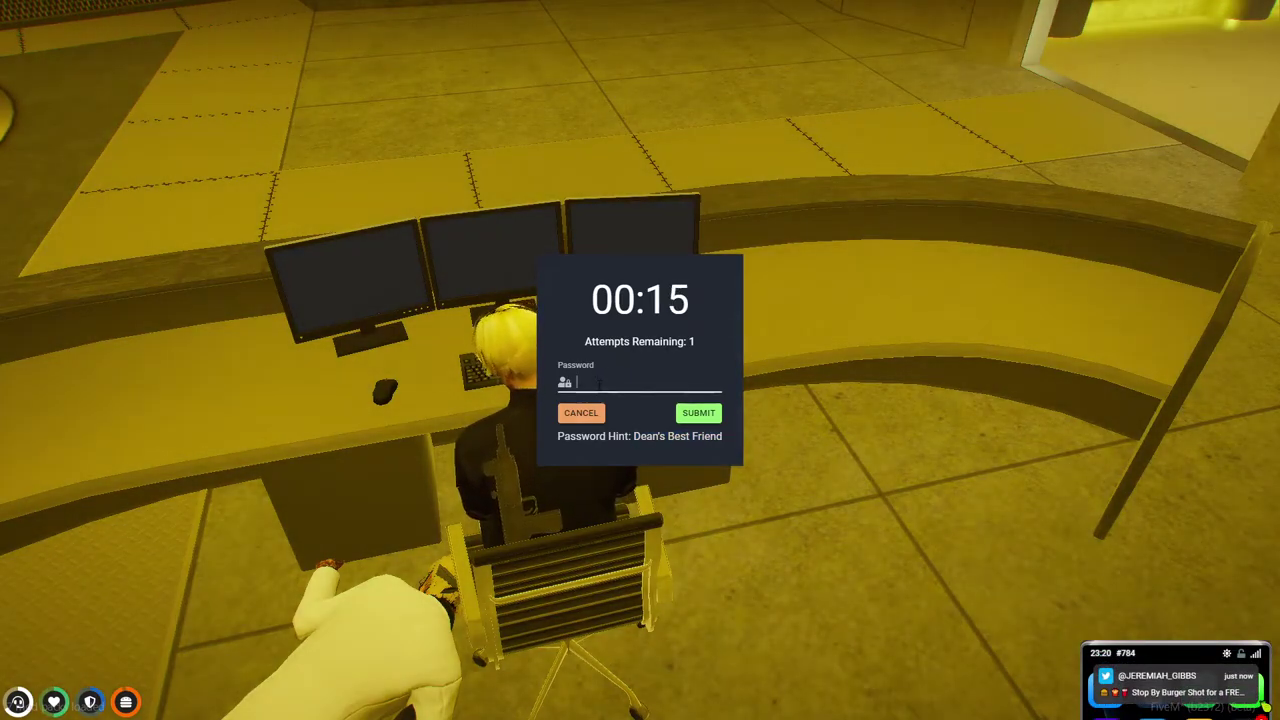
pyautogui.hotkey('ctrl', 'v')
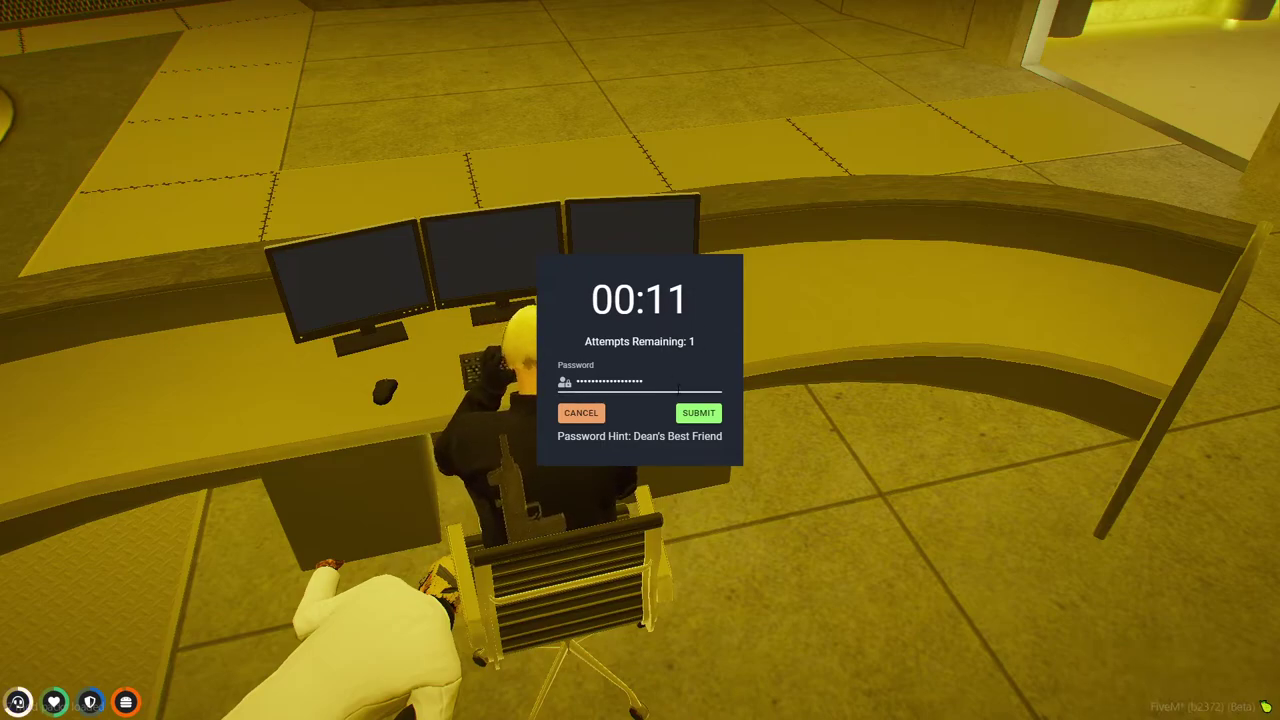
pyautogui.click(695, 418)
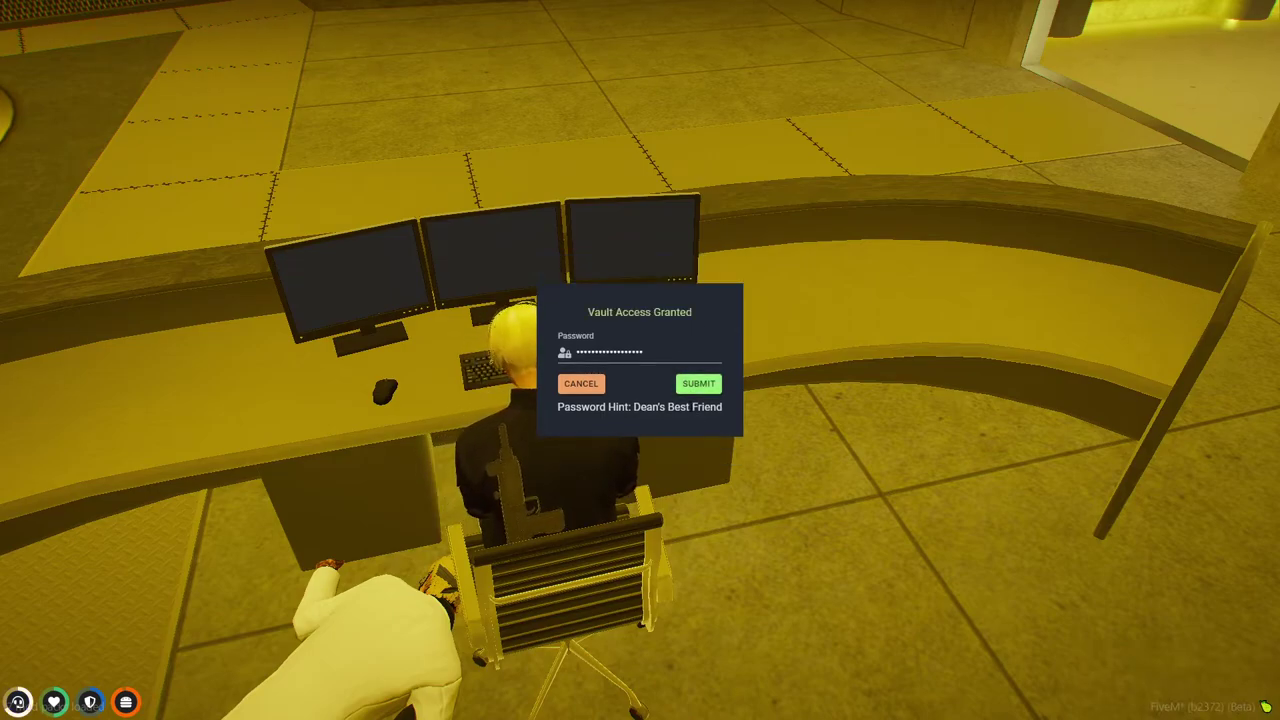